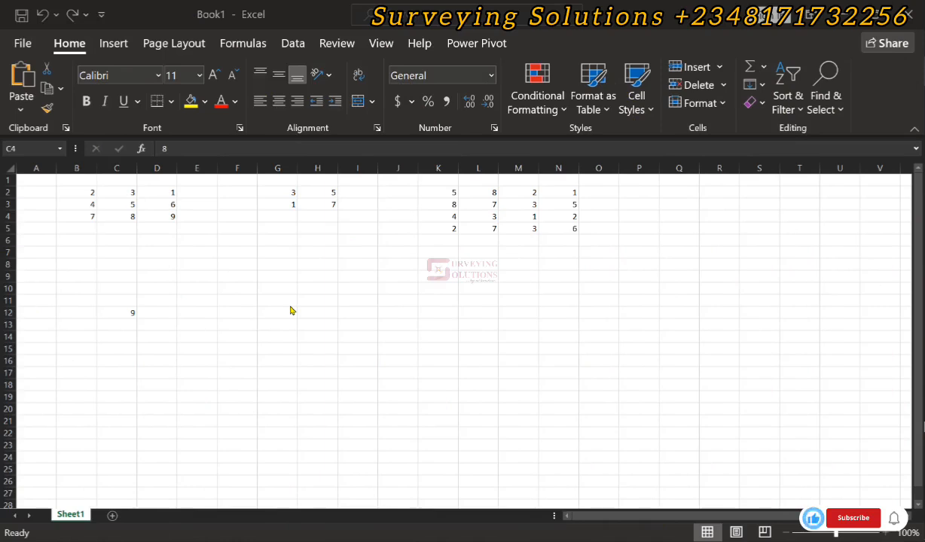
Step: Calculate the determinant of the 3×3 matrix in B2:D4 in cell C7 with the MDETERM function
click(232, 10)
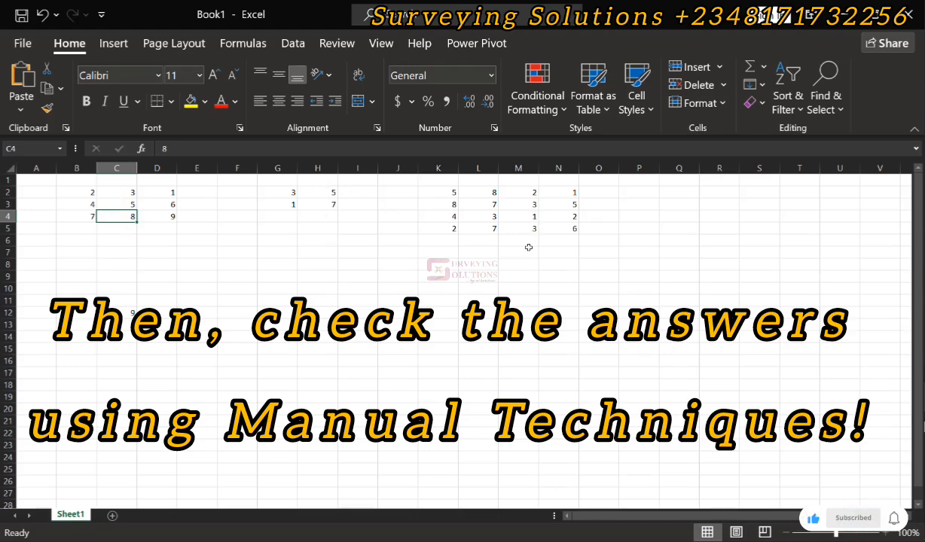
click(111, 253)
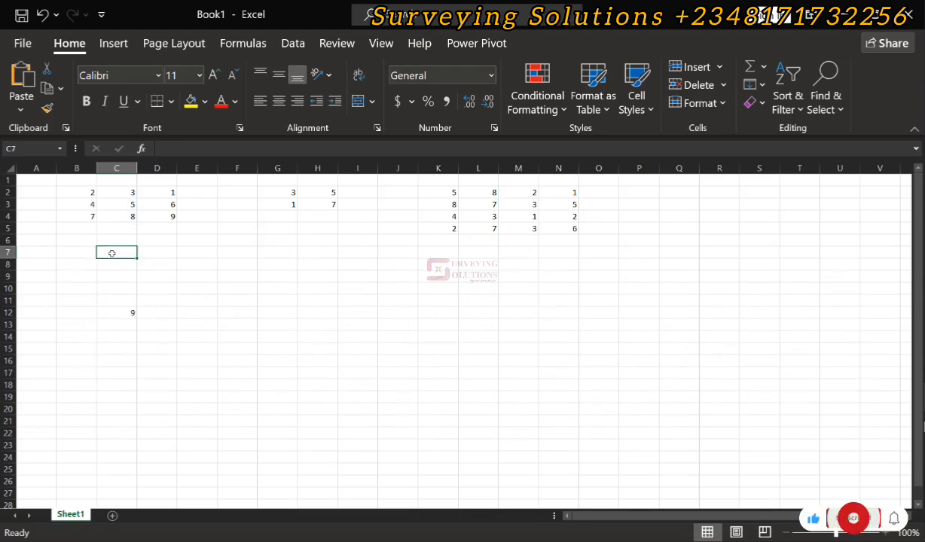
text(=)
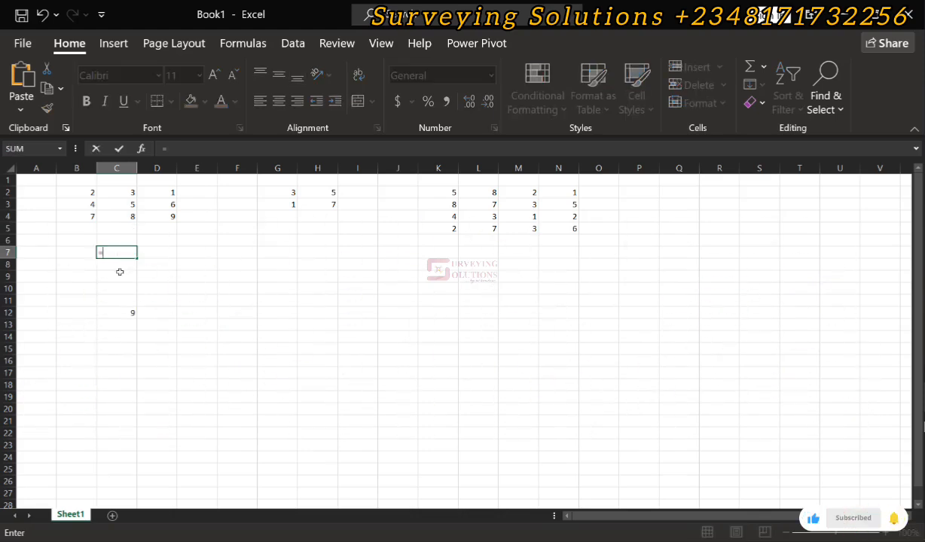
text(mdet)
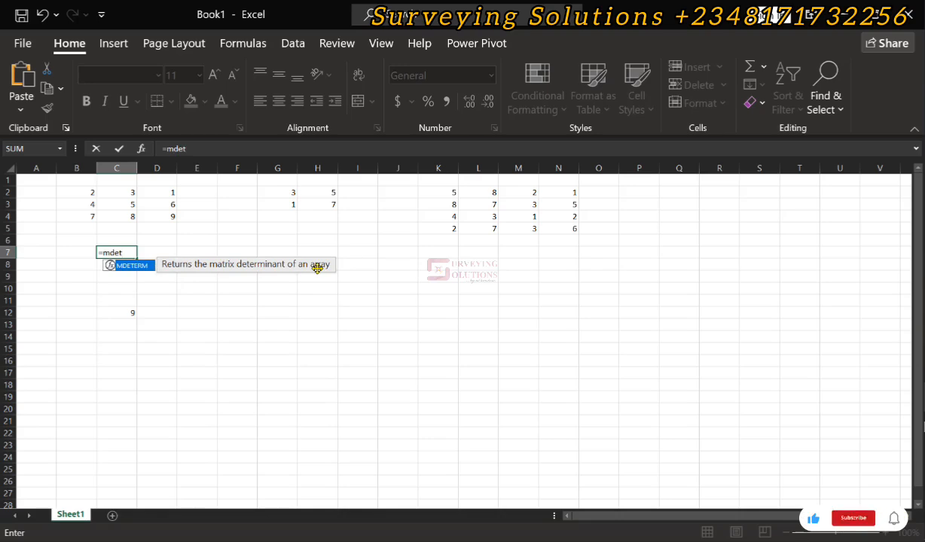
double_click(122, 267)
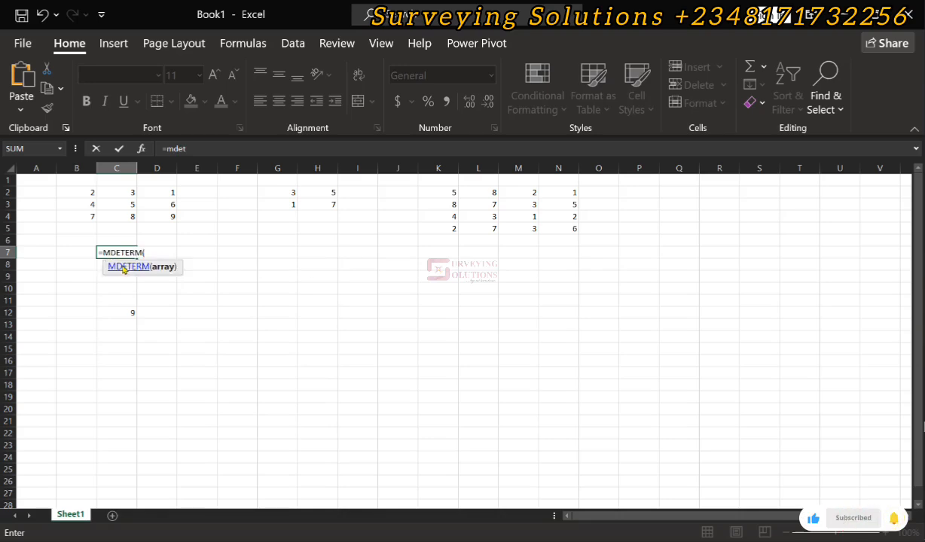
drag(81, 192, 151, 218)
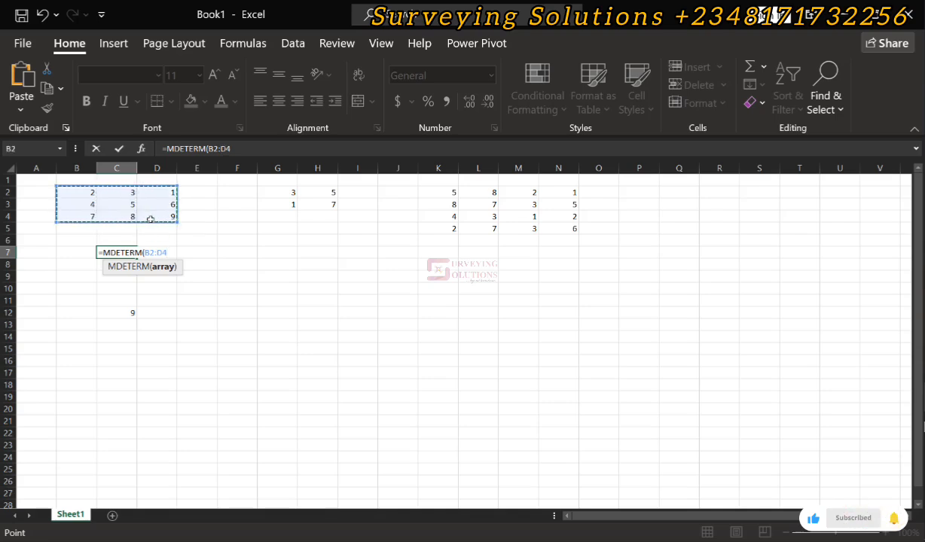
key(Return)
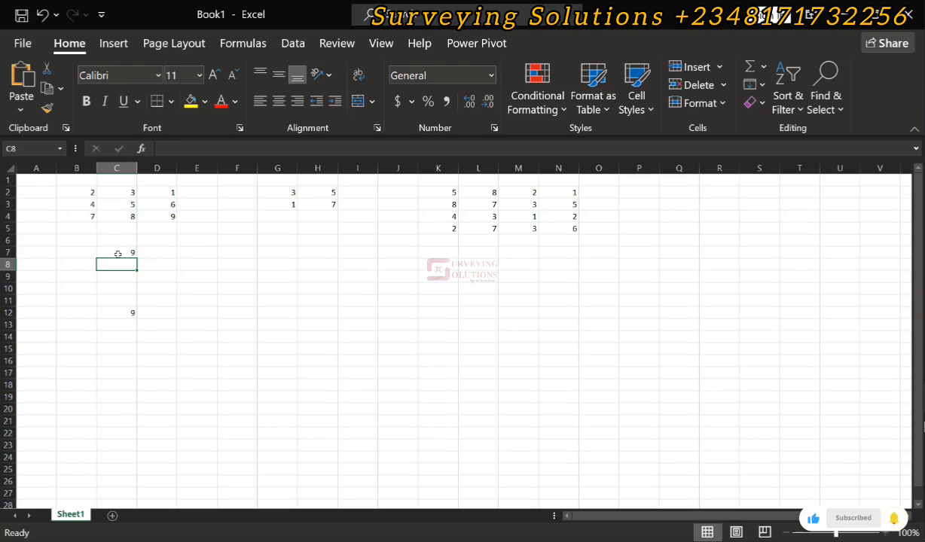
Step: Calculate the determinant of the 2×2 matrix in G2:H3 in cell H7 with MDETERM
click(307, 251)
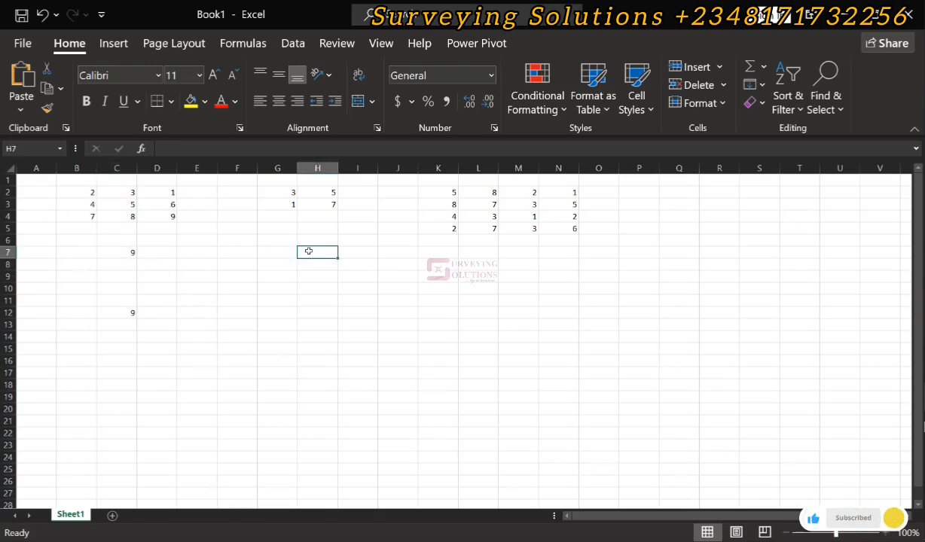
text(=mde)
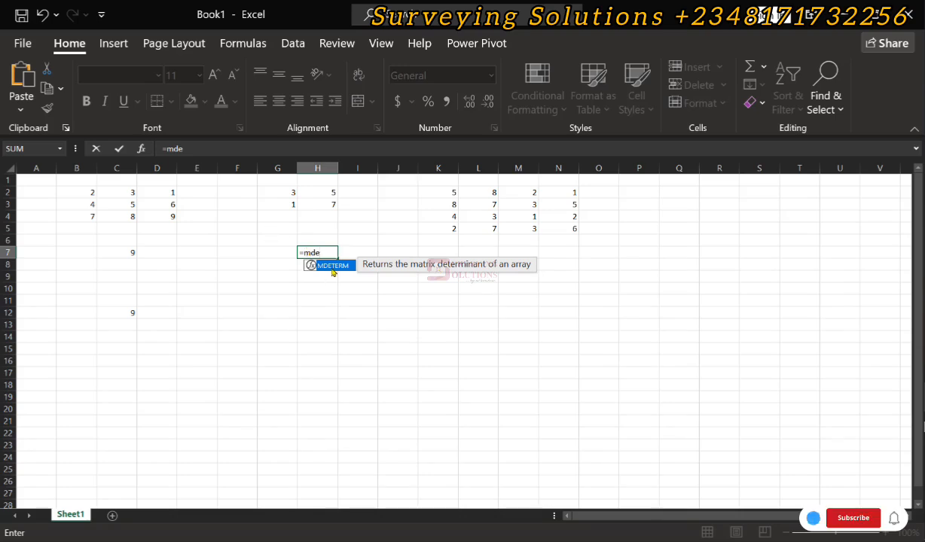
double_click(332, 267)
drag(286, 193, 308, 202)
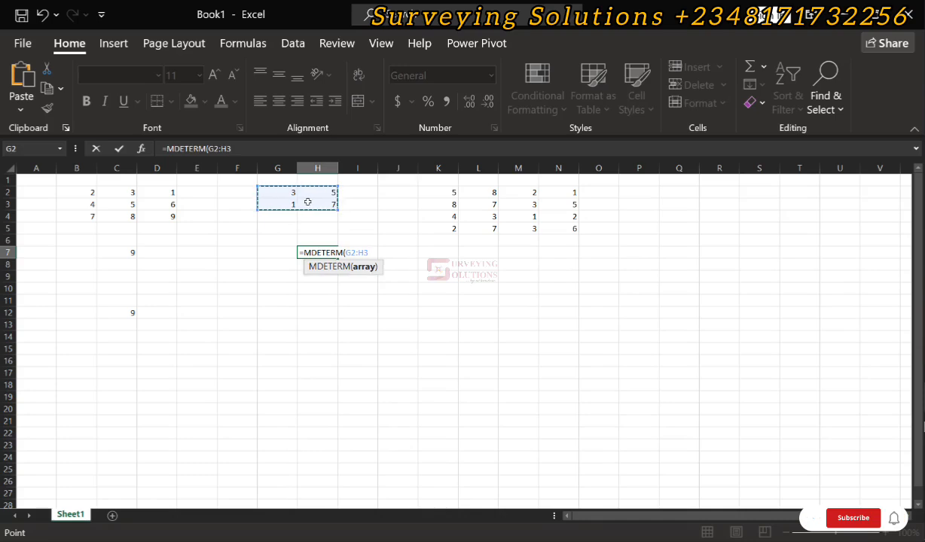
key(Return)
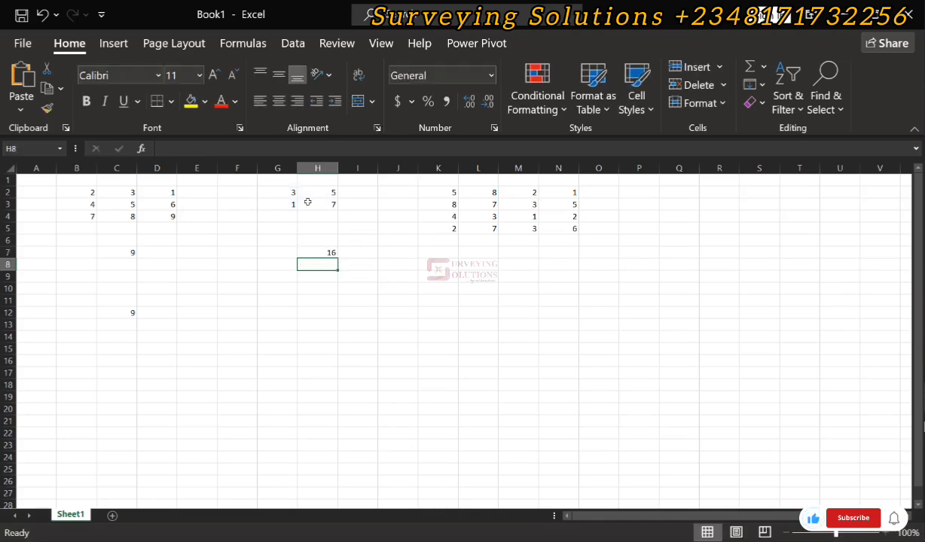
Step: Calculate the determinant of the 4×4 matrix in K2:N5 in cell L7 with MDETERM
click(474, 252)
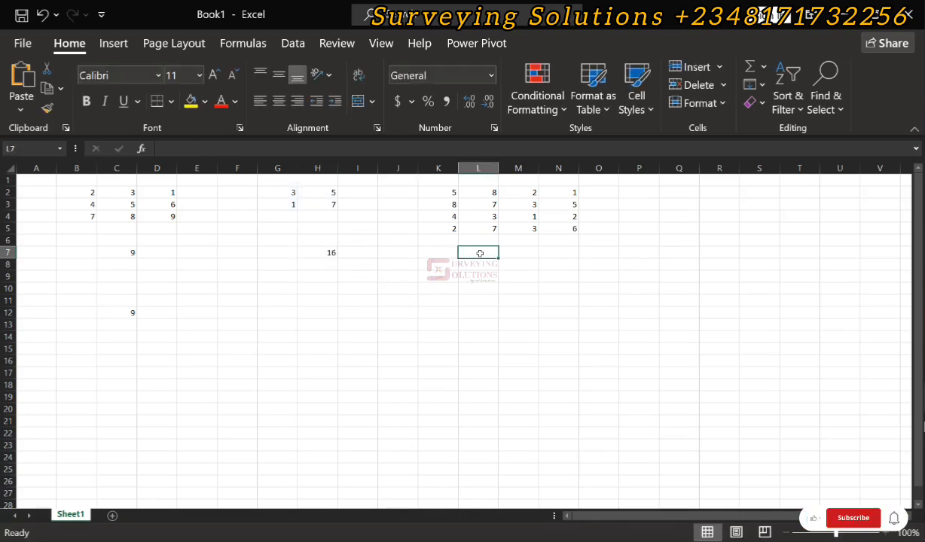
text(=MDETERM()
drag(444, 191, 565, 228)
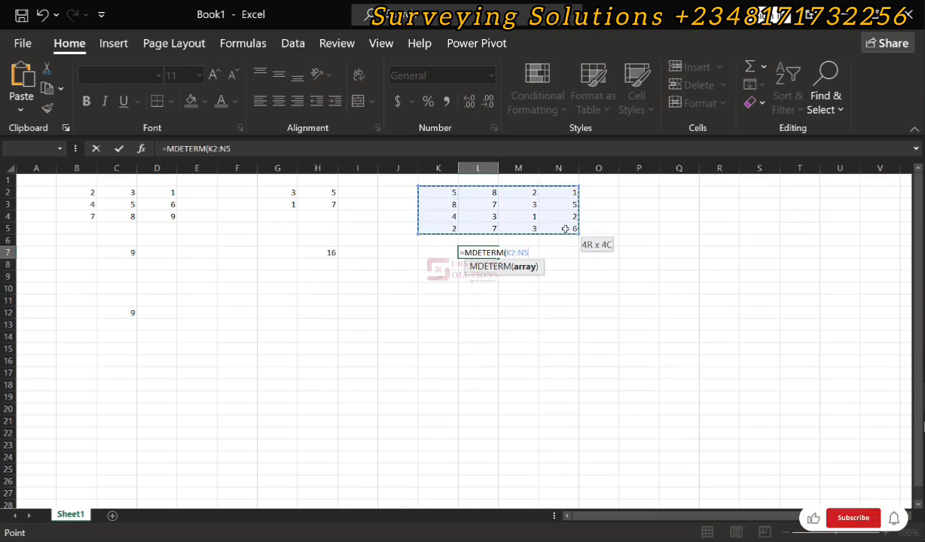
key(Return)
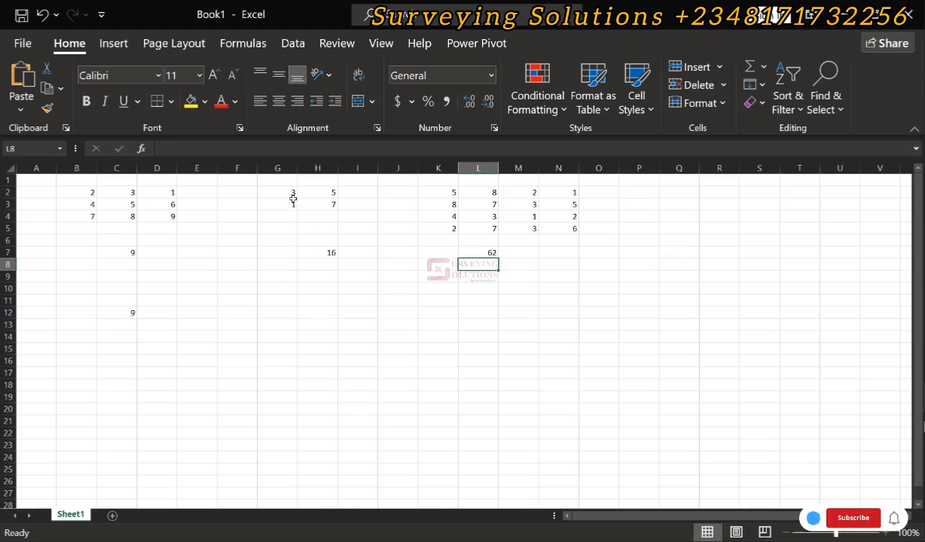
Step: Check the 2×2 determinant manually by entering the formula =(G2*H3)-(H2*G3) in cell H10
click(306, 287)
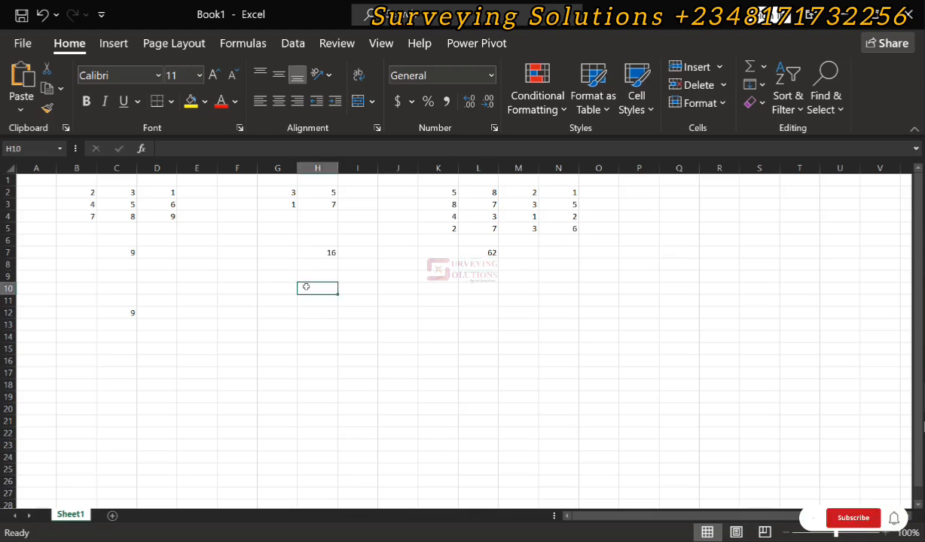
text(=)
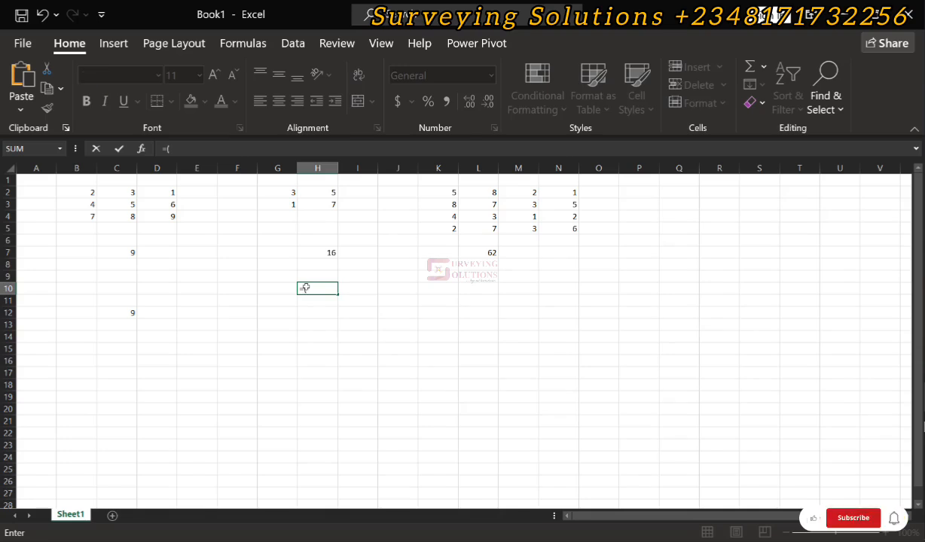
text(()
click(284, 190)
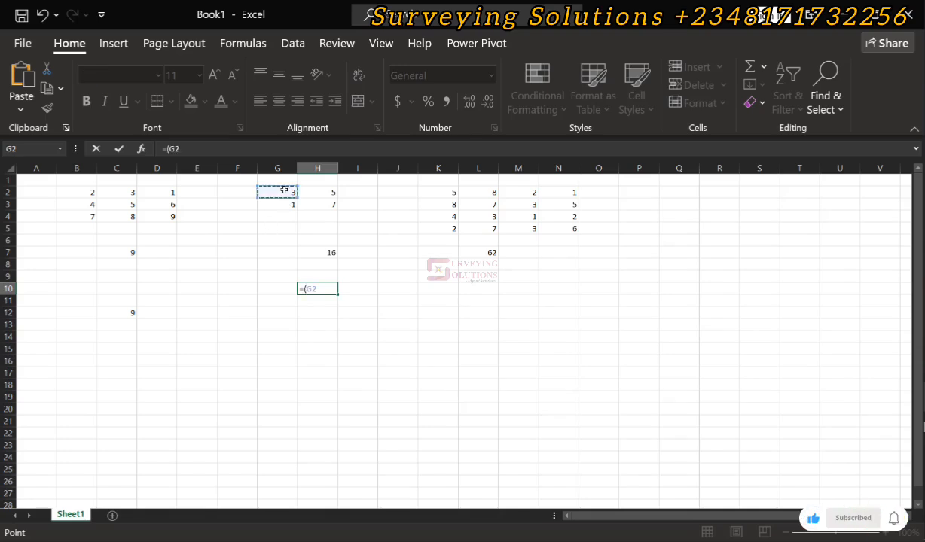
text(*)
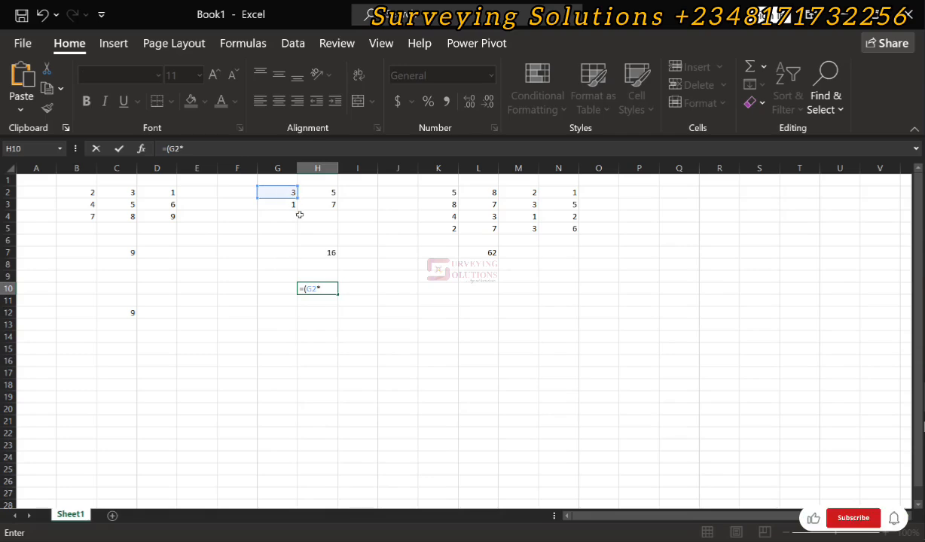
click(314, 206)
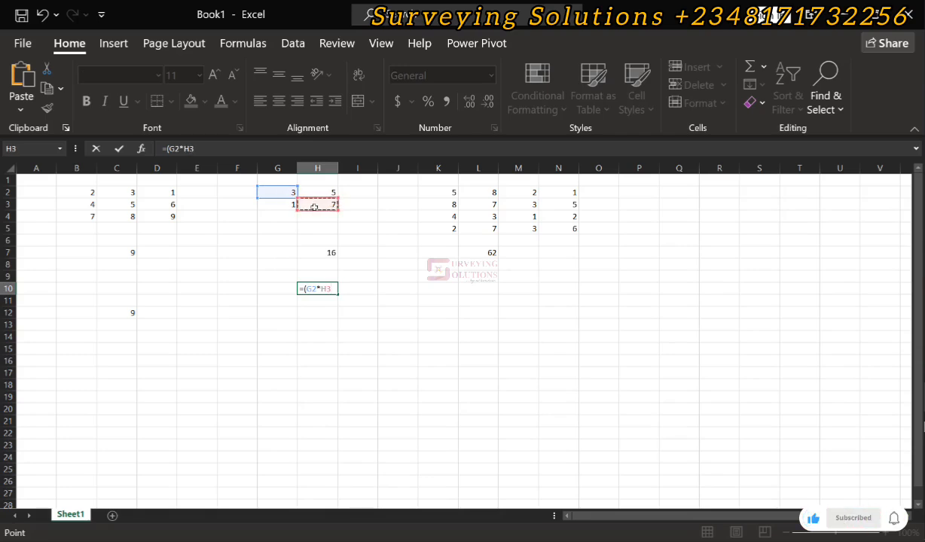
text()-()
click(317, 192)
text(*)
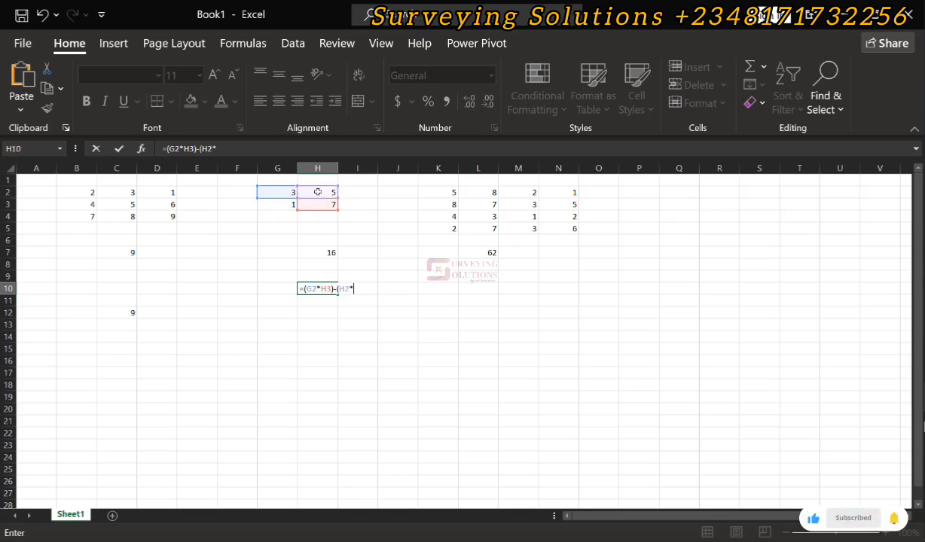
click(280, 208)
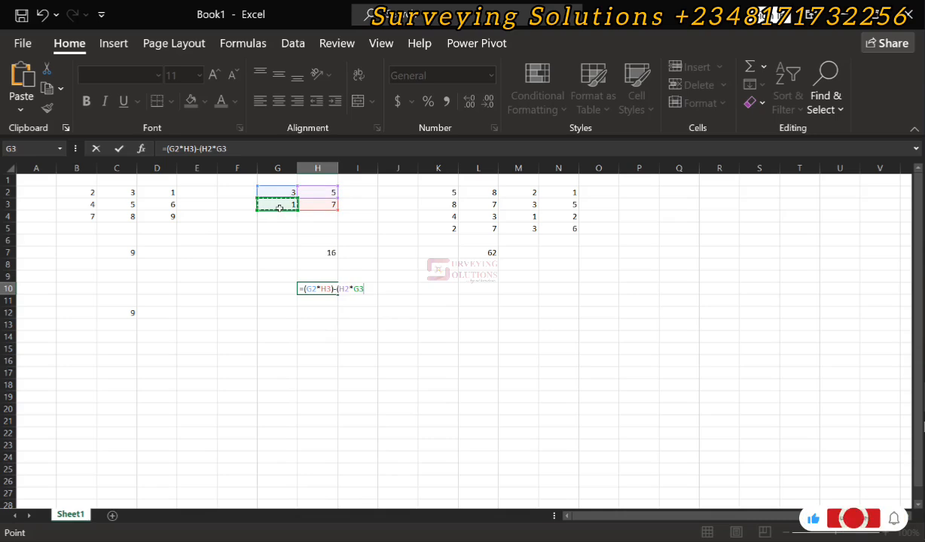
text())
key(Return)
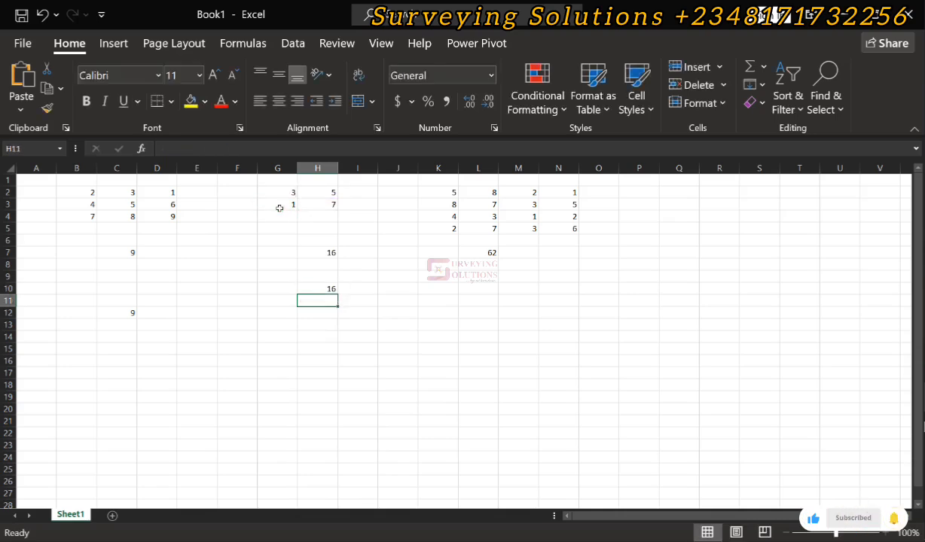
click(311, 289)
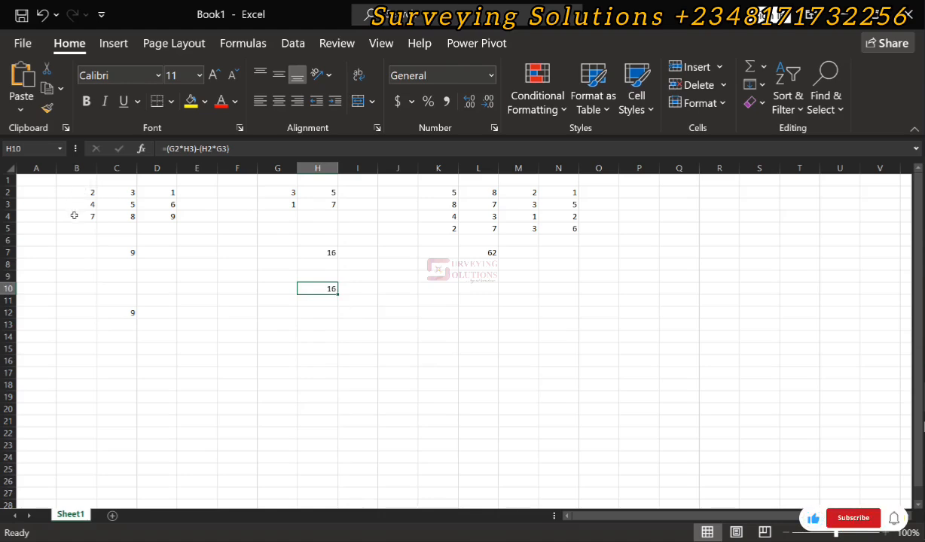
Step: Examine the manual cofactor-expansion formula in cell C12 and trace its terms through the 3×3 matrix in B2:D4
click(117, 313)
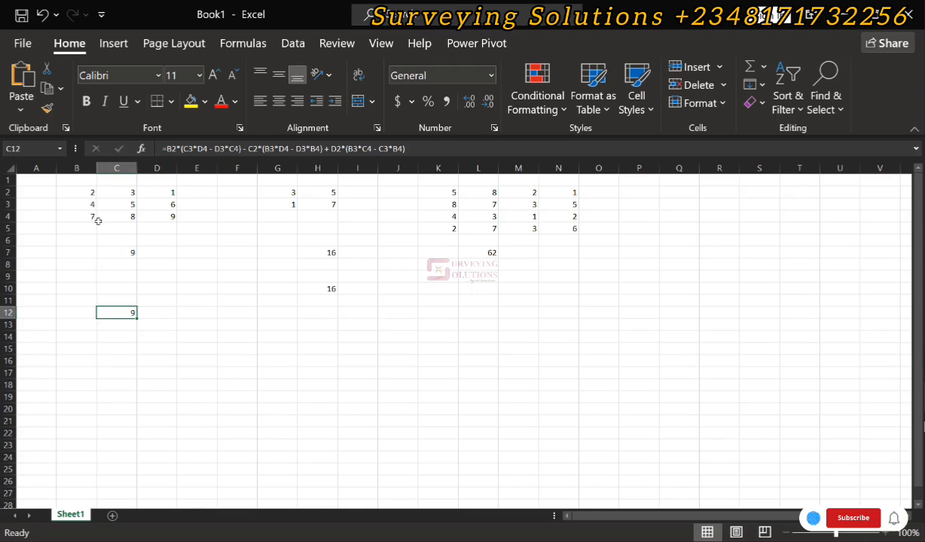
double_click(119, 312)
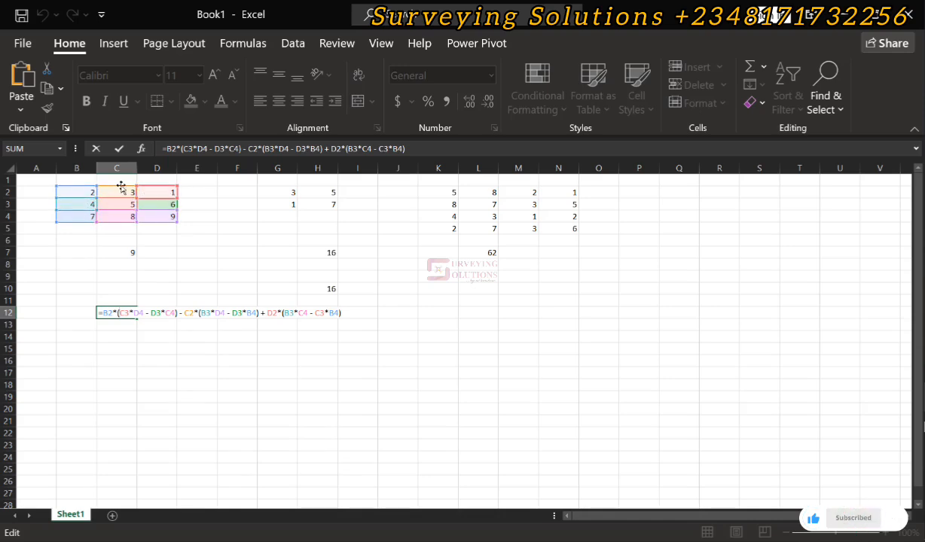
key(Escape)
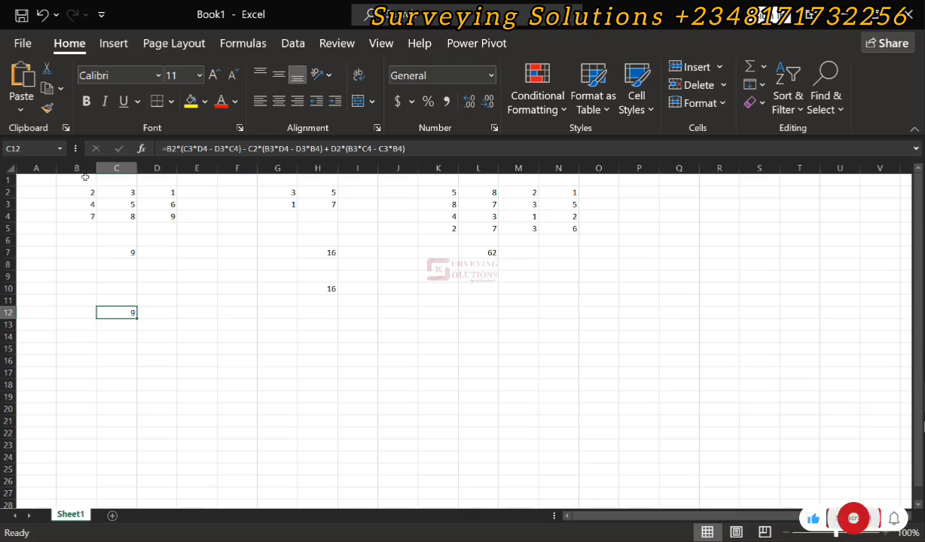
click(51, 191)
click(70, 181)
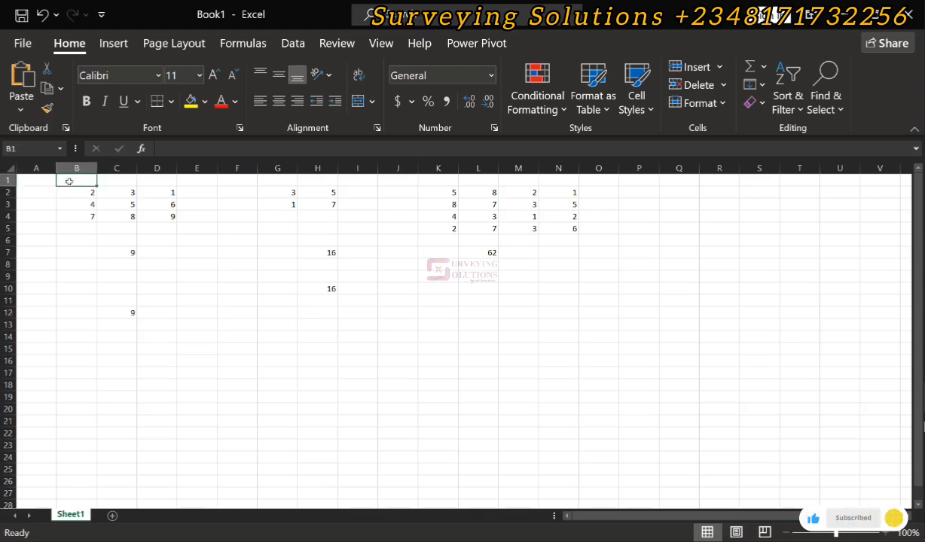
click(126, 181)
click(162, 182)
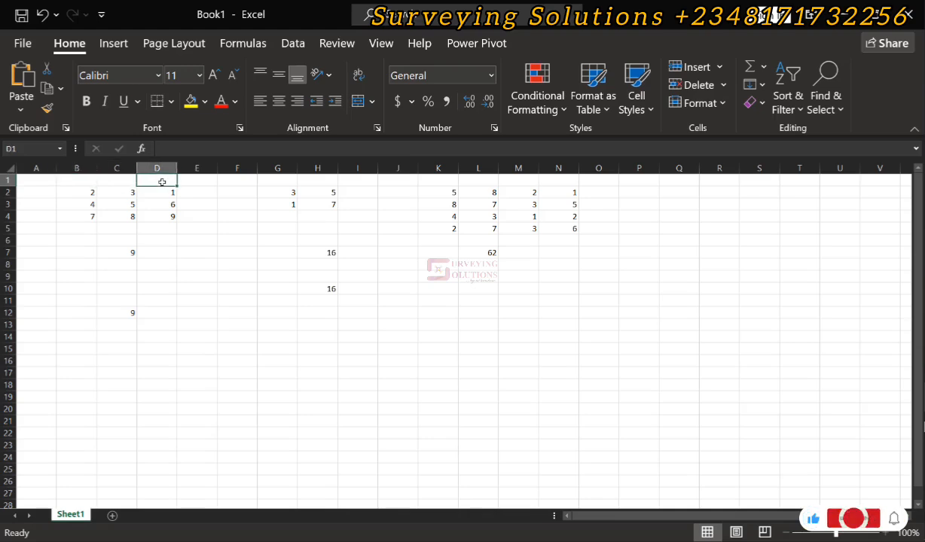
click(80, 194)
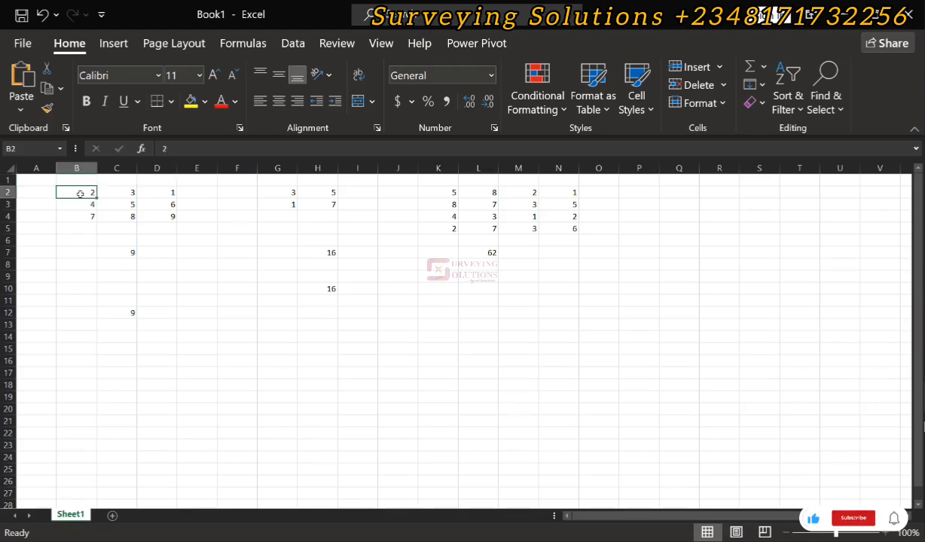
click(118, 194)
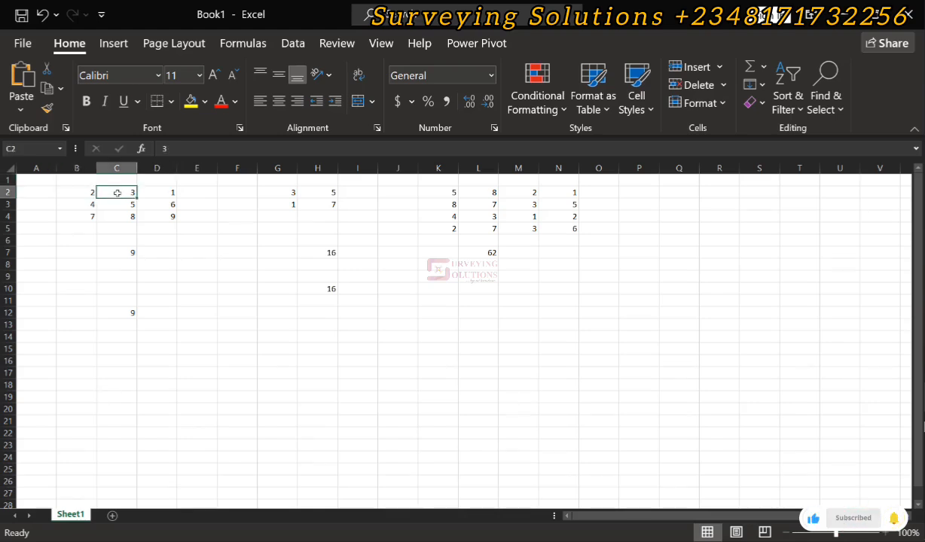
click(170, 193)
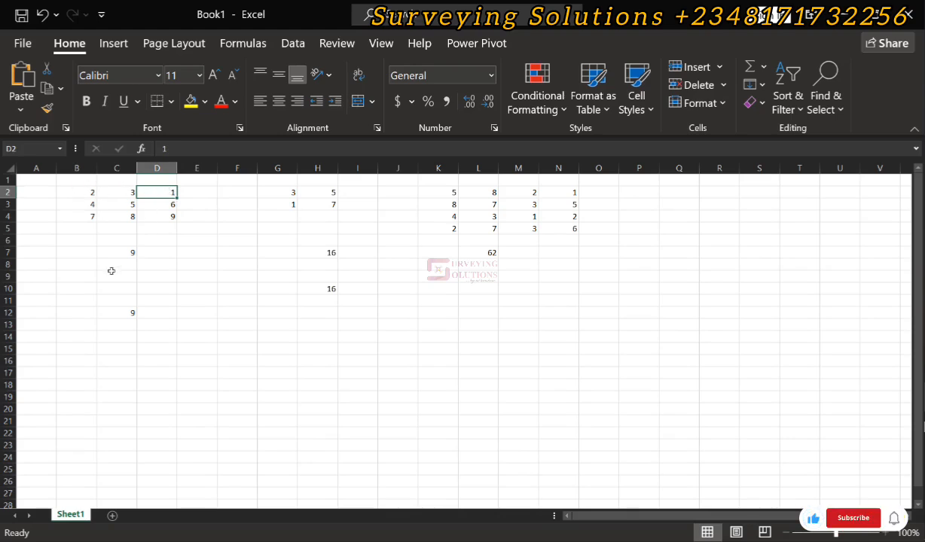
double_click(128, 313)
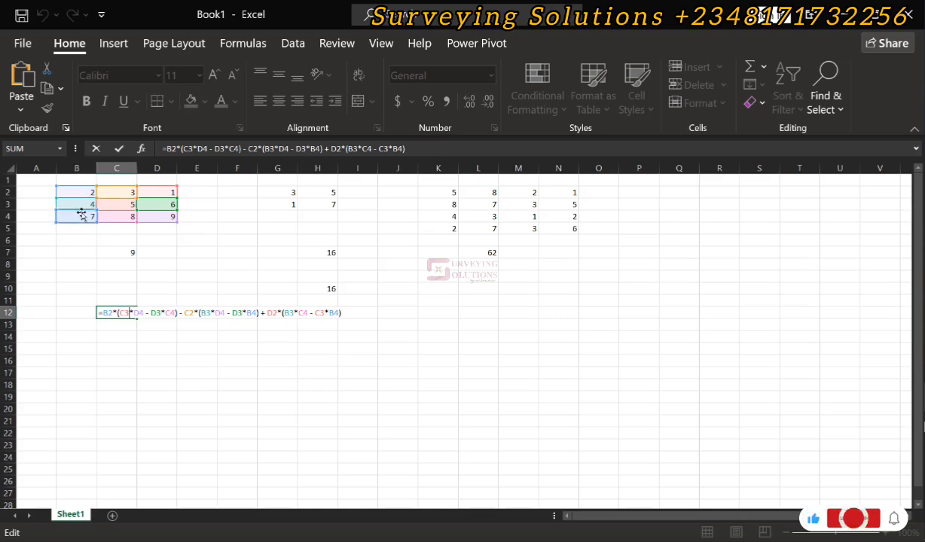
key(Return)
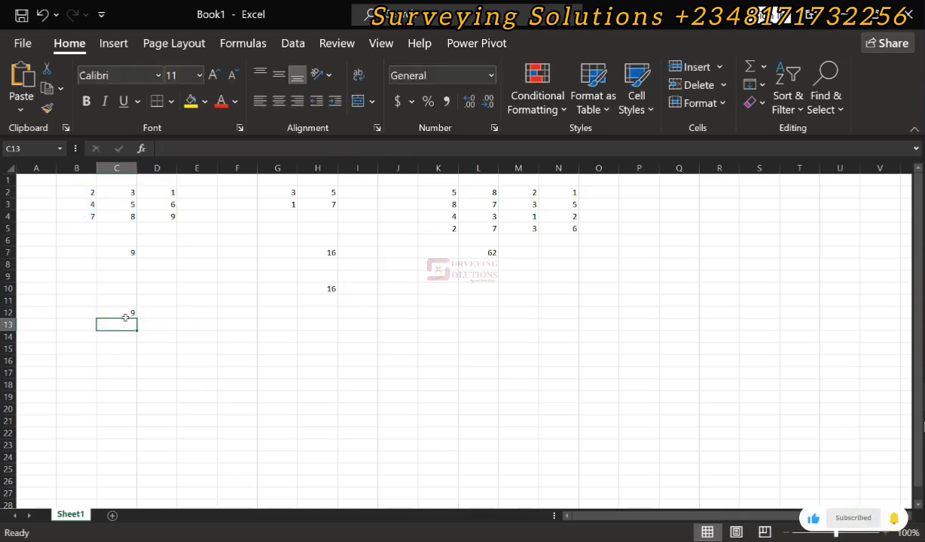